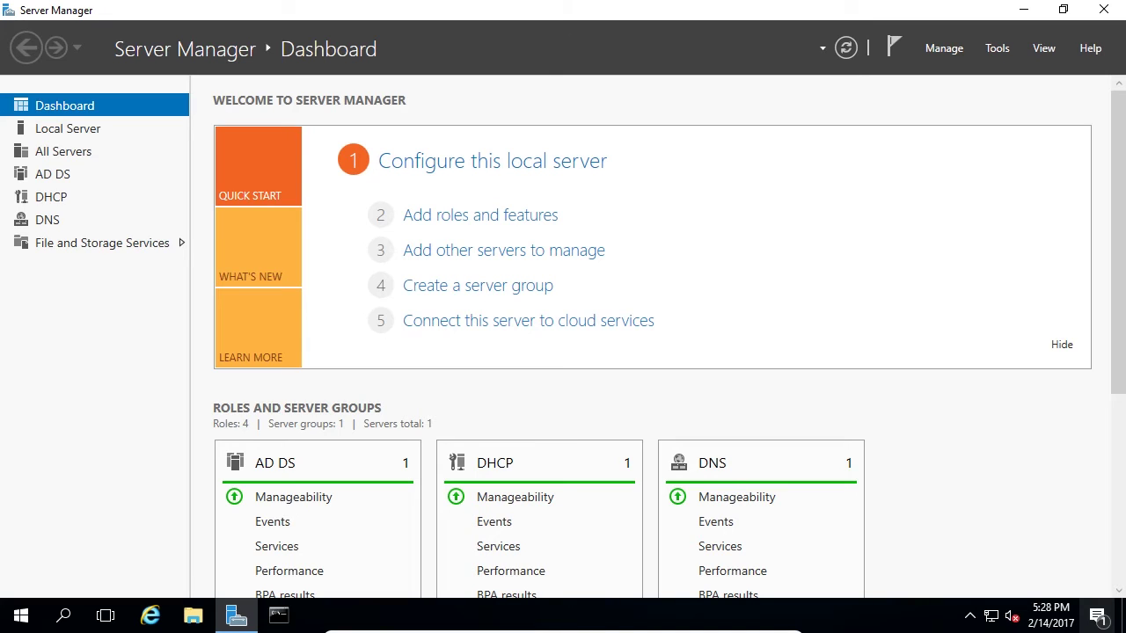
Launch DNS Manager from Server Manager's Tools menu to view ITFDC01's forward lookup zones
{"action": "left_click", "coordinate": [997, 48]}
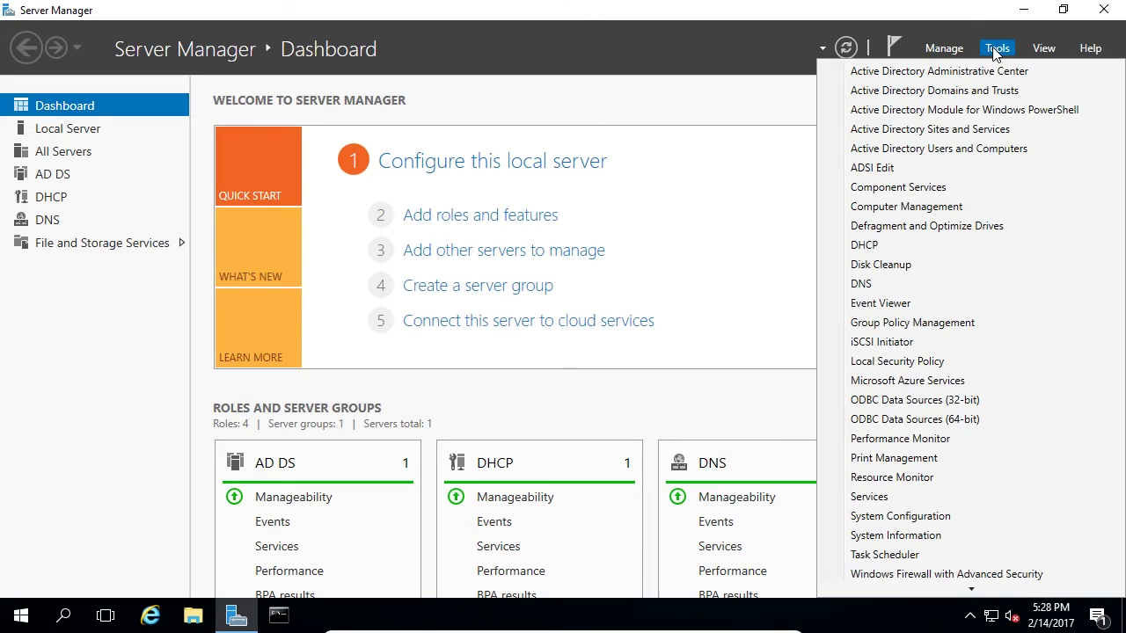
{"action": "left_click", "coordinate": [890, 283]}
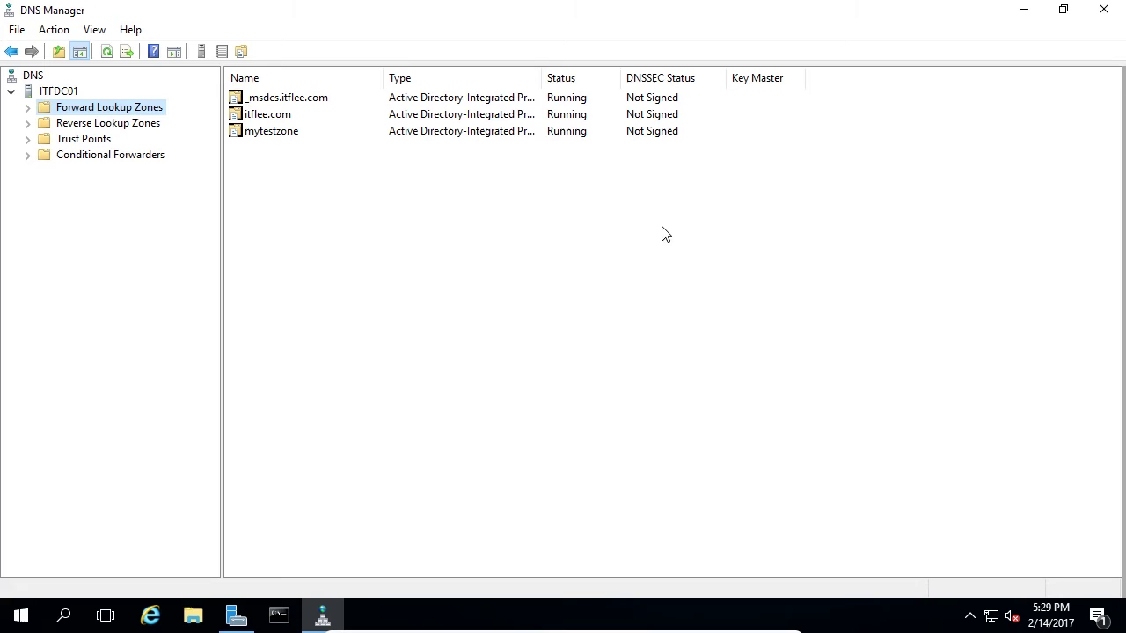
Open and cancel Connect to DNS Server, then bring up ITFDC01's action menu
{"action": "right_click", "coordinate": [32, 77]}
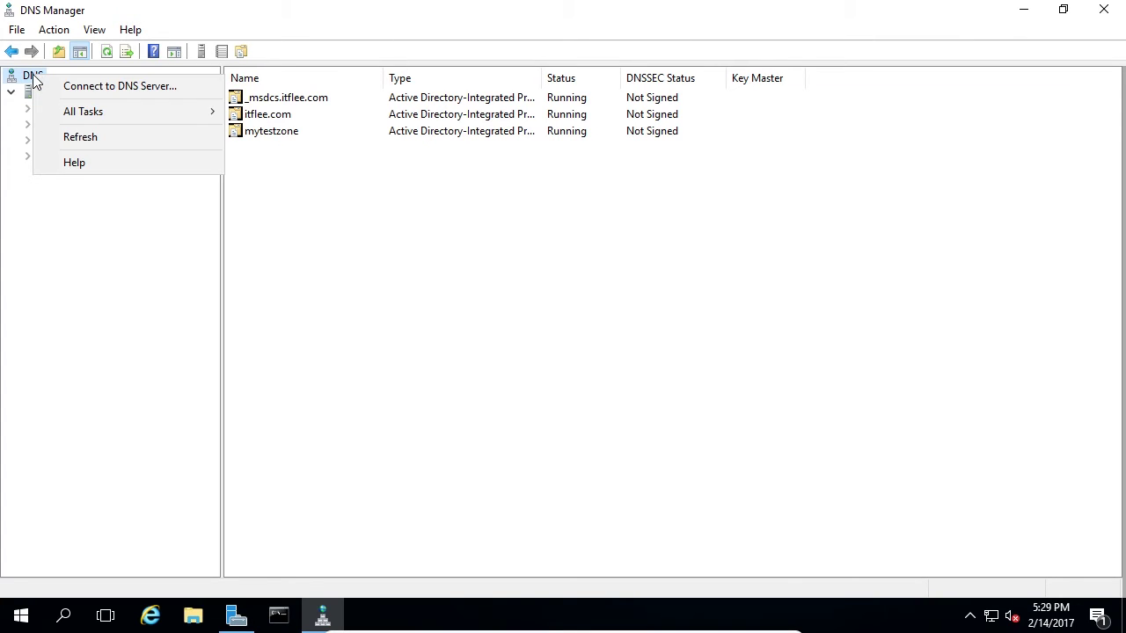
{"action": "left_click", "coordinate": [69, 88]}
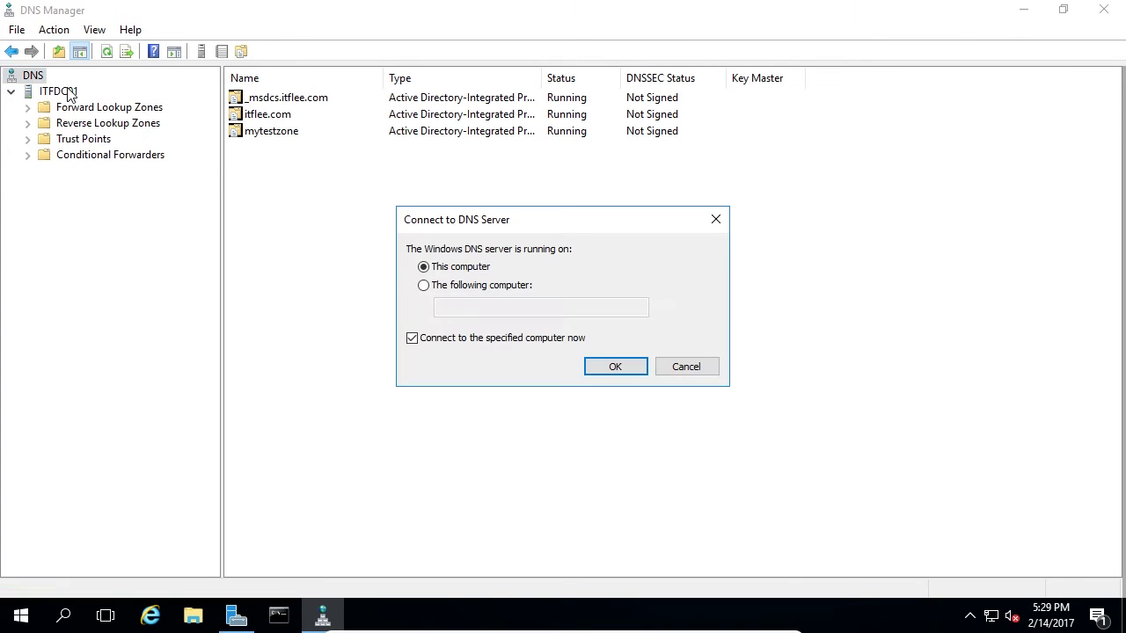
{"action": "left_click", "coordinate": [479, 290]}
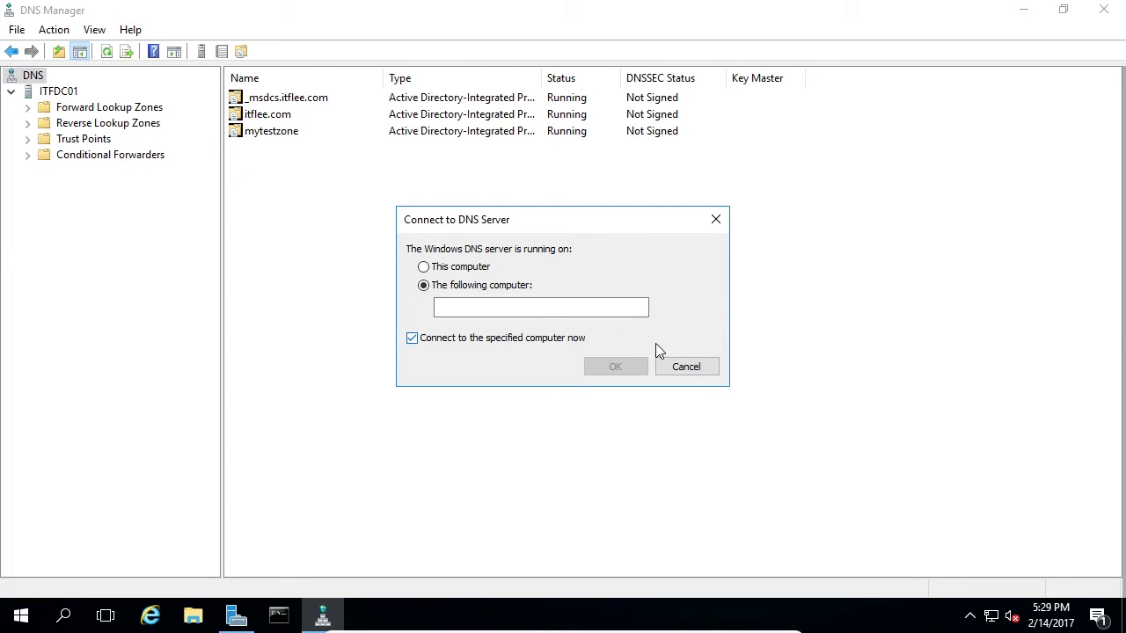
{"action": "left_click", "coordinate": [662, 367]}
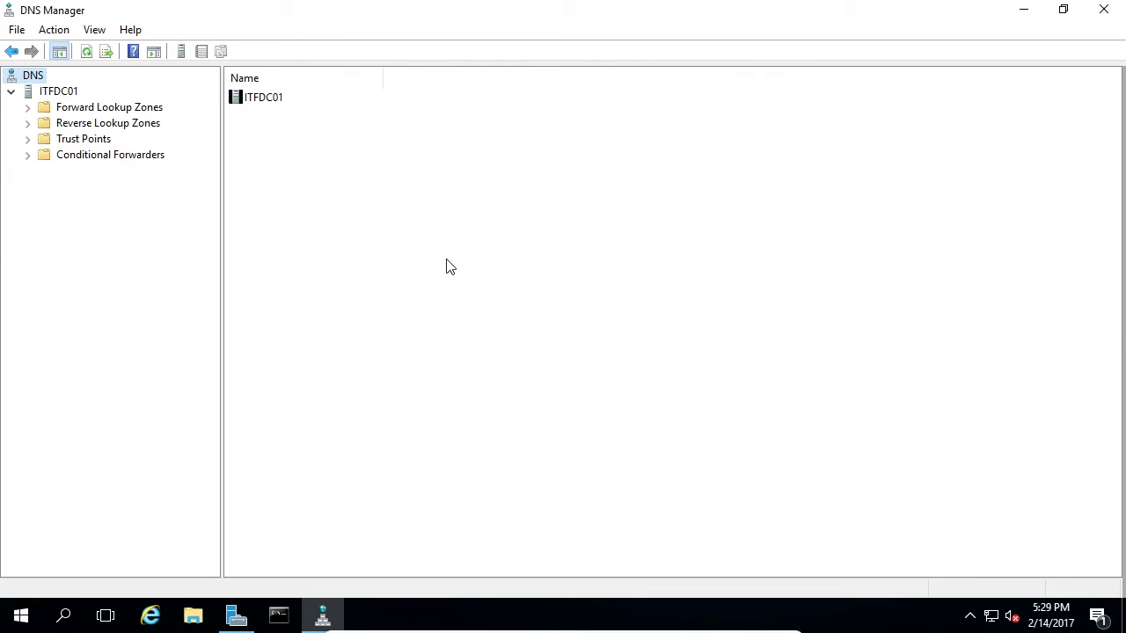
{"action": "right_click", "coordinate": [60, 95]}
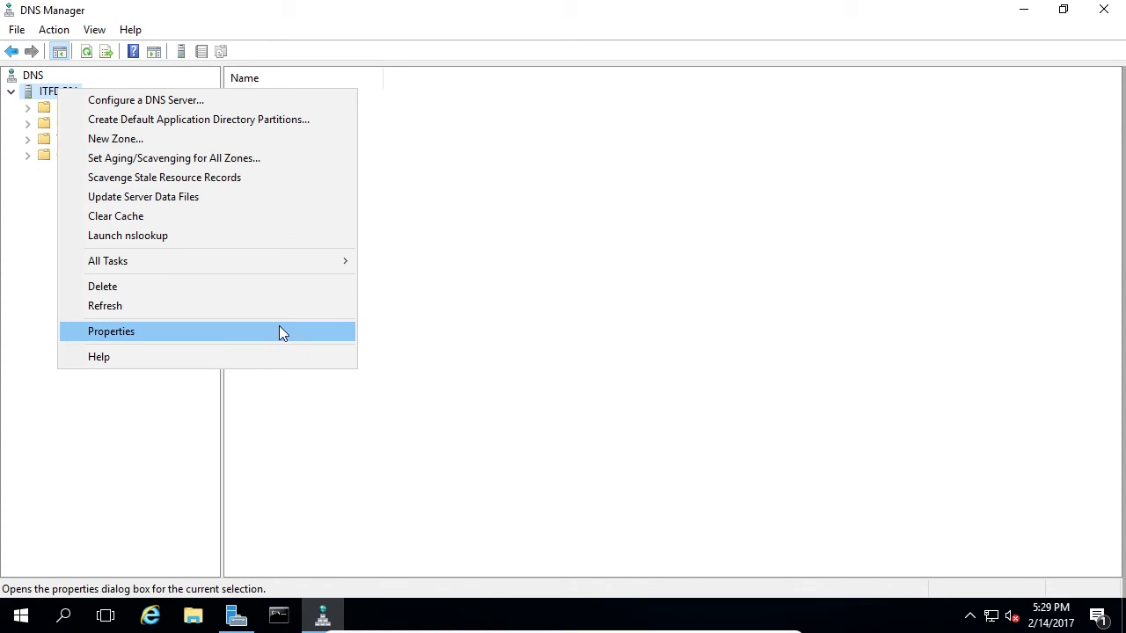
Launch nslookup against ITFDC01 and look up itfws001
{"action": "left_click", "coordinate": [225, 239]}
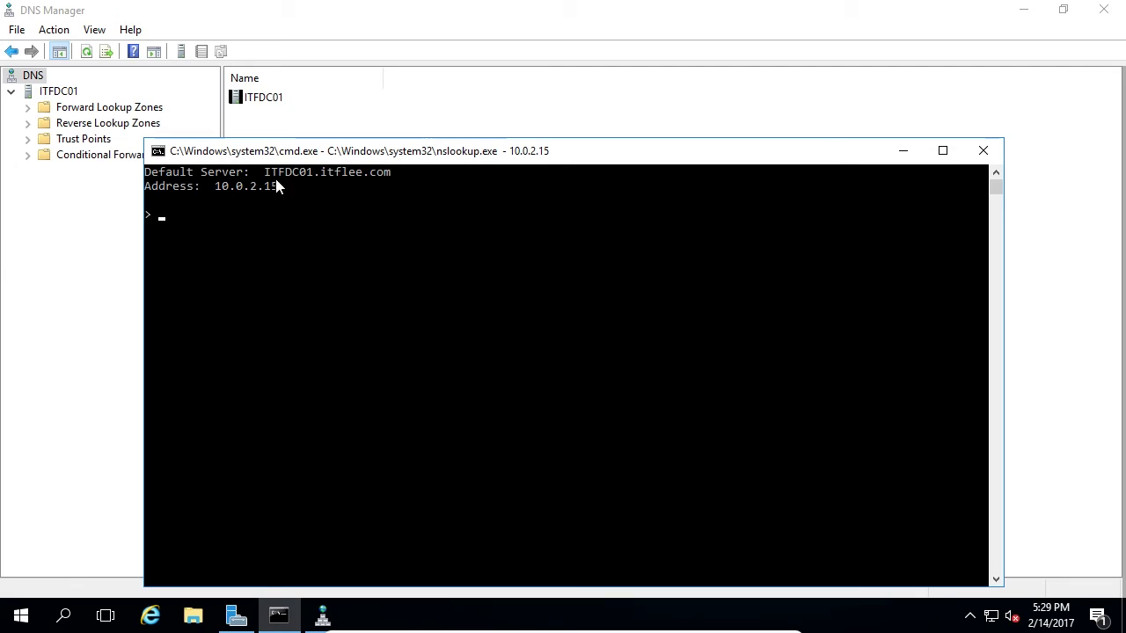
{"action": "left_click_drag", "start_coordinate": [307, 158], "coordinate": [278, 101]}
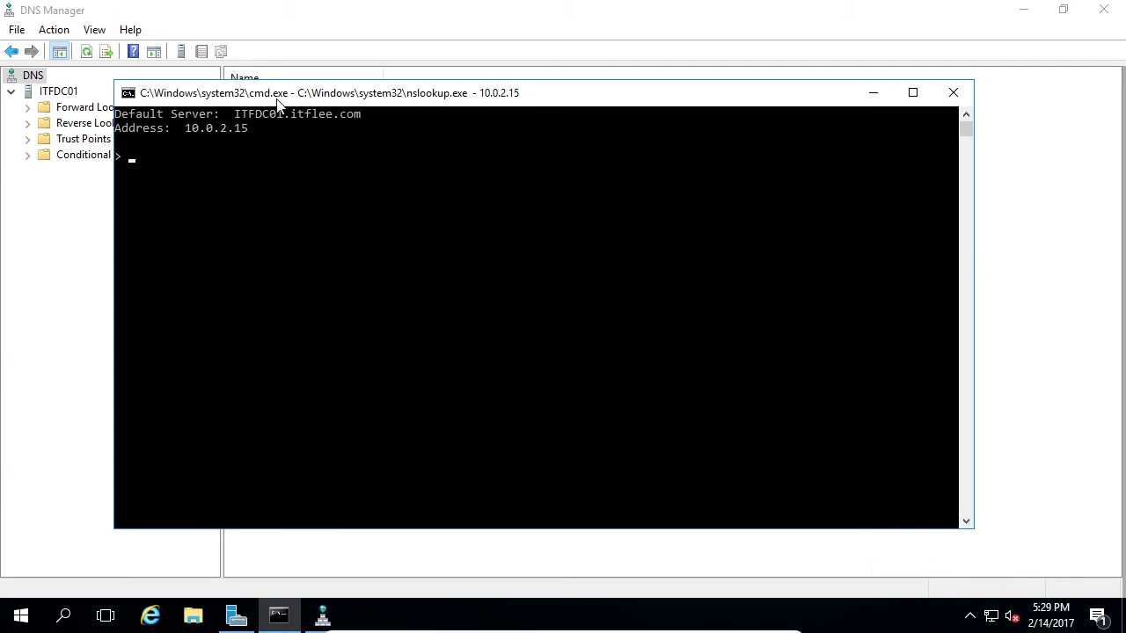
{"action": "type", "text": "itf"}
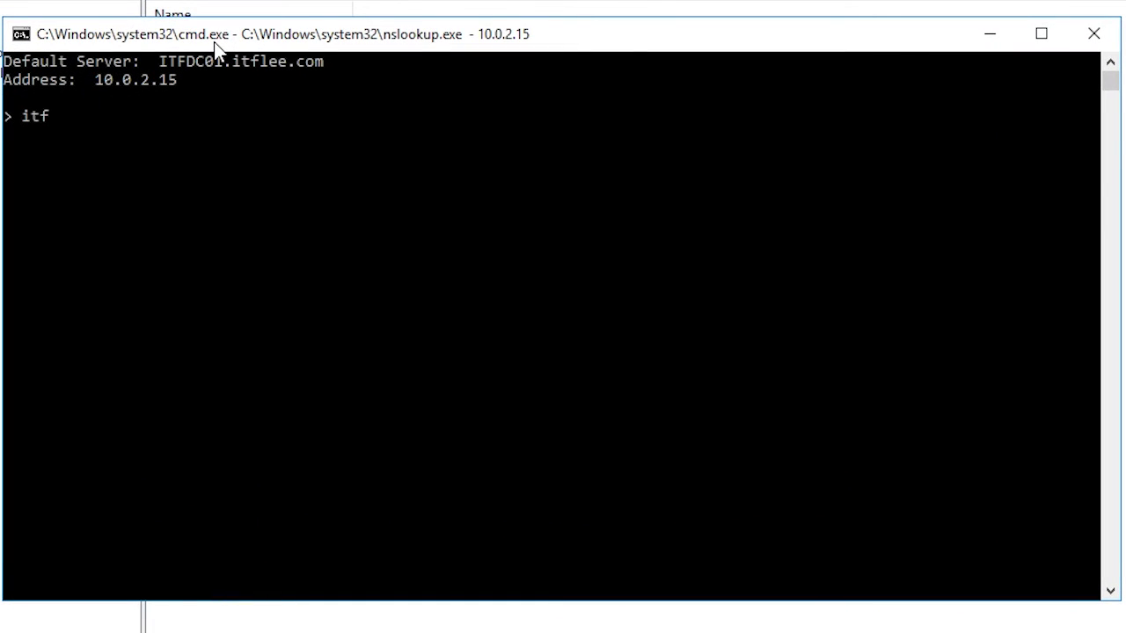
{"action": "type", "text": "ws001"}
{"action": "key", "text": "Return"}
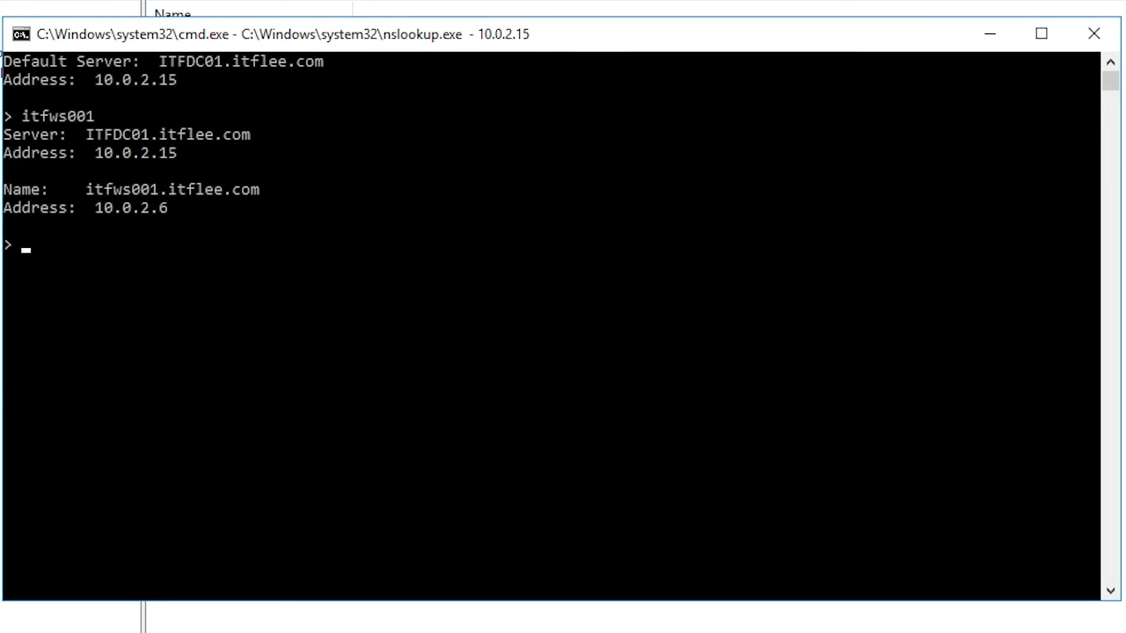
Highlight server ITFDC01.itflee.com (10.0.2.15) and the itfws001 result, 10.0.2.6
{"action": "left_click_drag", "start_coordinate": [250, 133], "coordinate": [78, 132]}
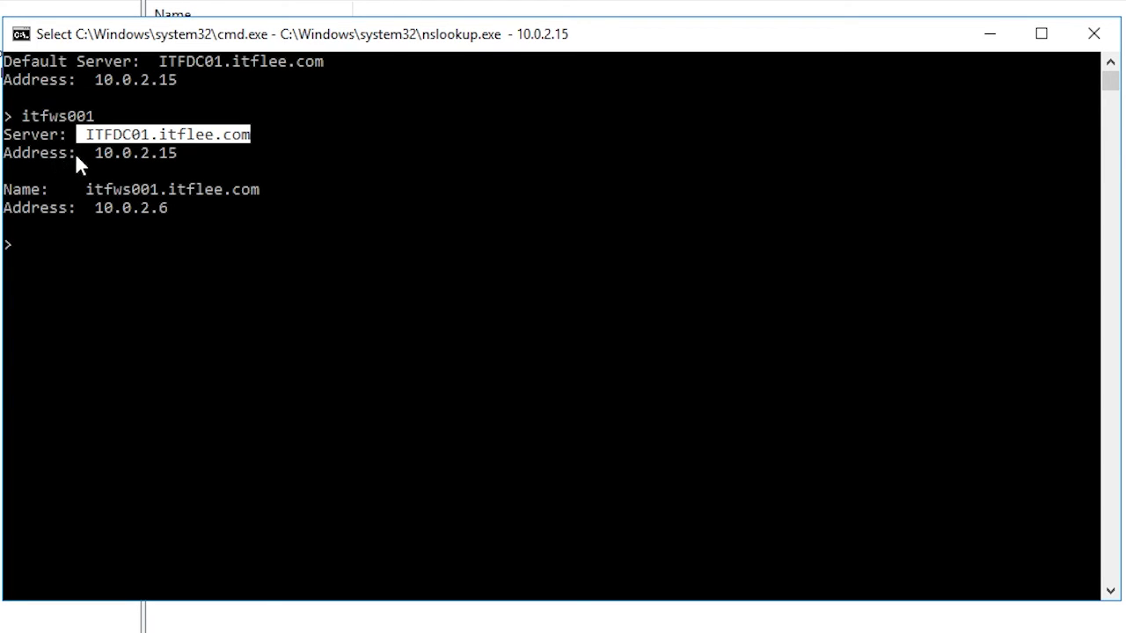
{"action": "left_click_drag", "start_coordinate": [93, 152], "coordinate": [174, 154]}
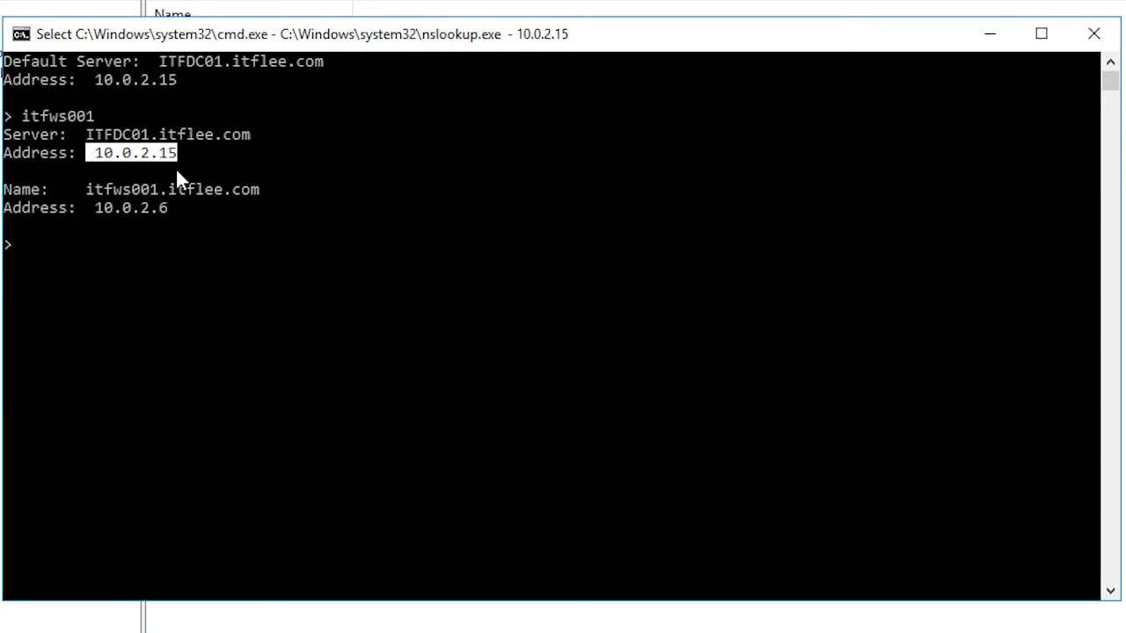
{"action": "mouse_move", "coordinate": [78, 187]}
{"action": "left_mouse_down"}
{"action": "mouse_move", "coordinate": [167, 209]}
{"action": "mouse_move", "coordinate": [159, 192]}
{"action": "left_mouse_up"}
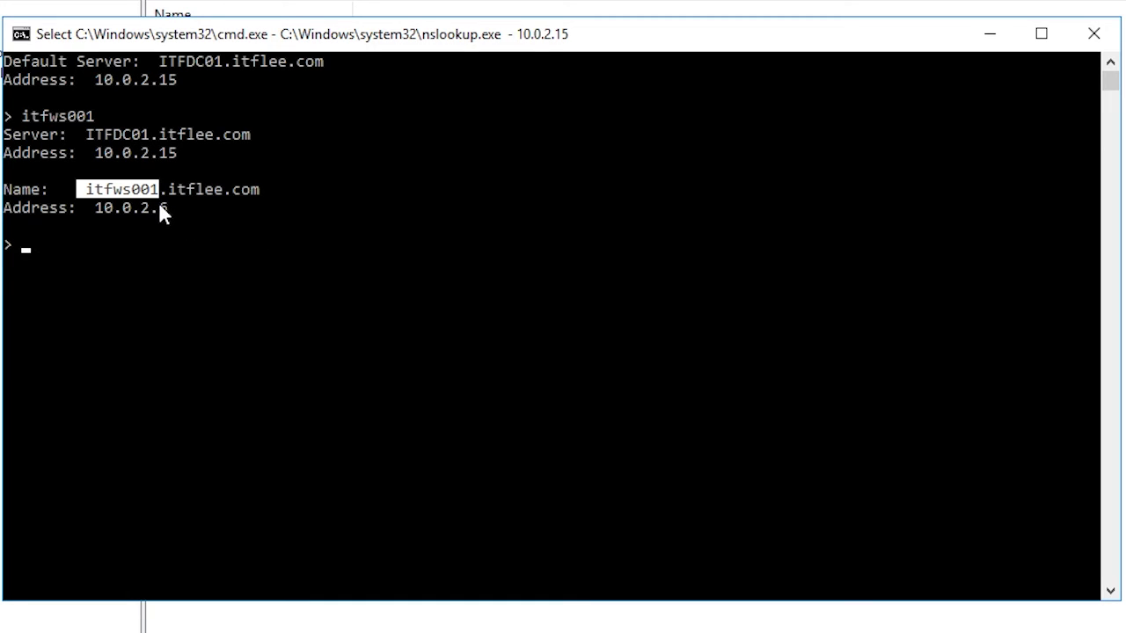
{"action": "left_click_drag", "start_coordinate": [171, 209], "coordinate": [104, 214]}
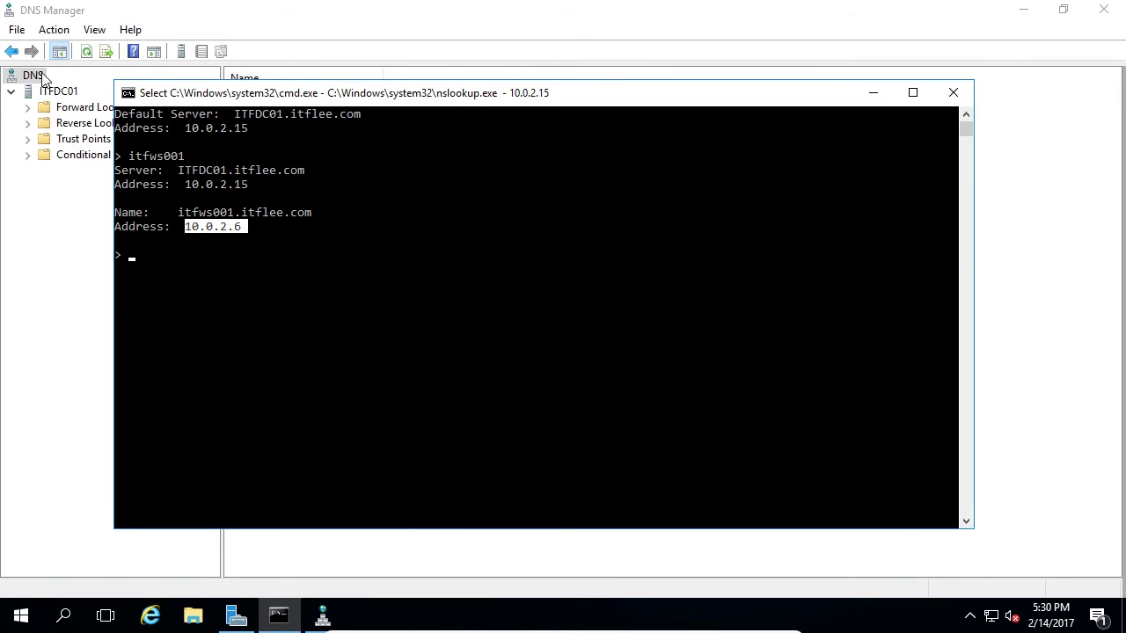
Stop ITFDC01's DNS service through All Tasks > Stop in DNS Manager
{"action": "left_click", "coordinate": [35, 90]}
{"action": "right_click", "coordinate": [38, 93]}
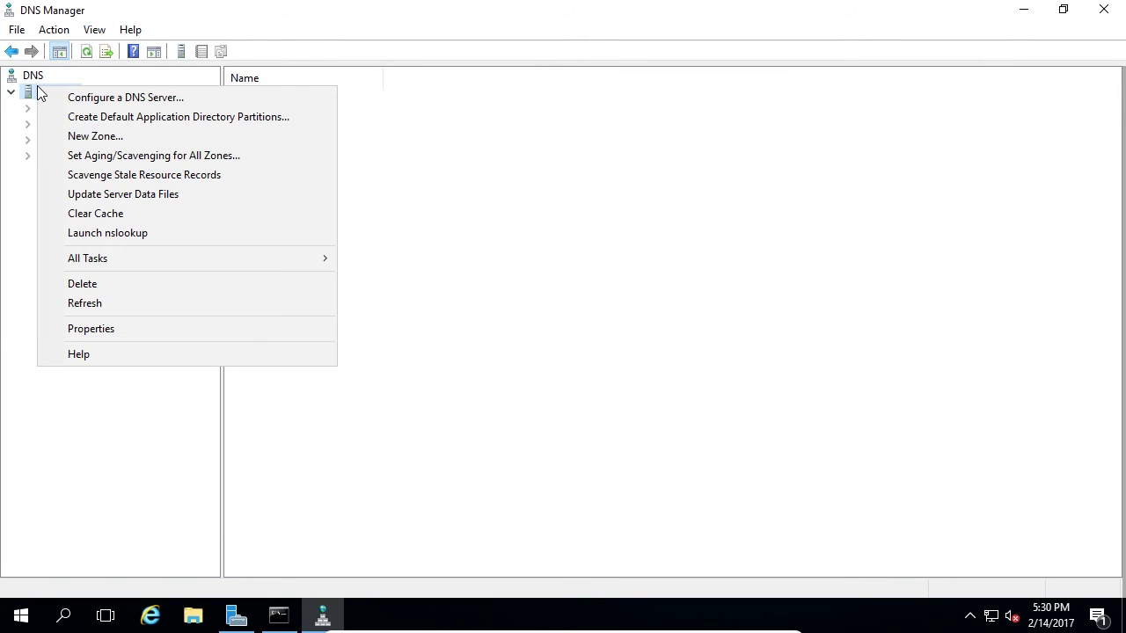
{"action": "left_click", "coordinate": [26, 92]}
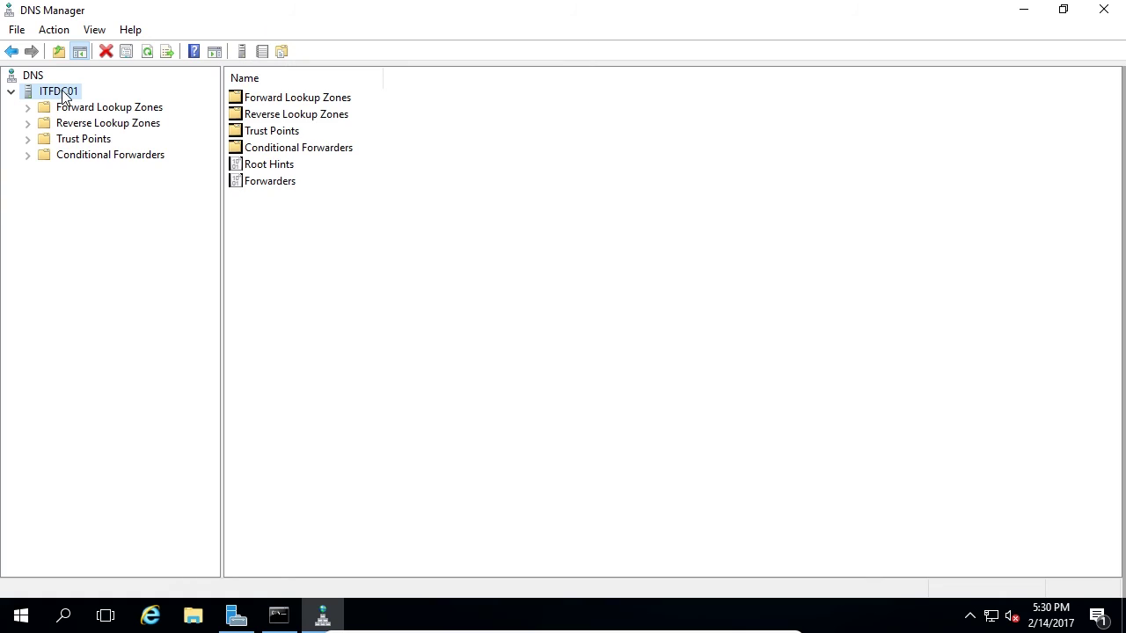
{"action": "right_click", "coordinate": [61, 92]}
{"action": "mouse_move", "coordinate": [113, 263]}
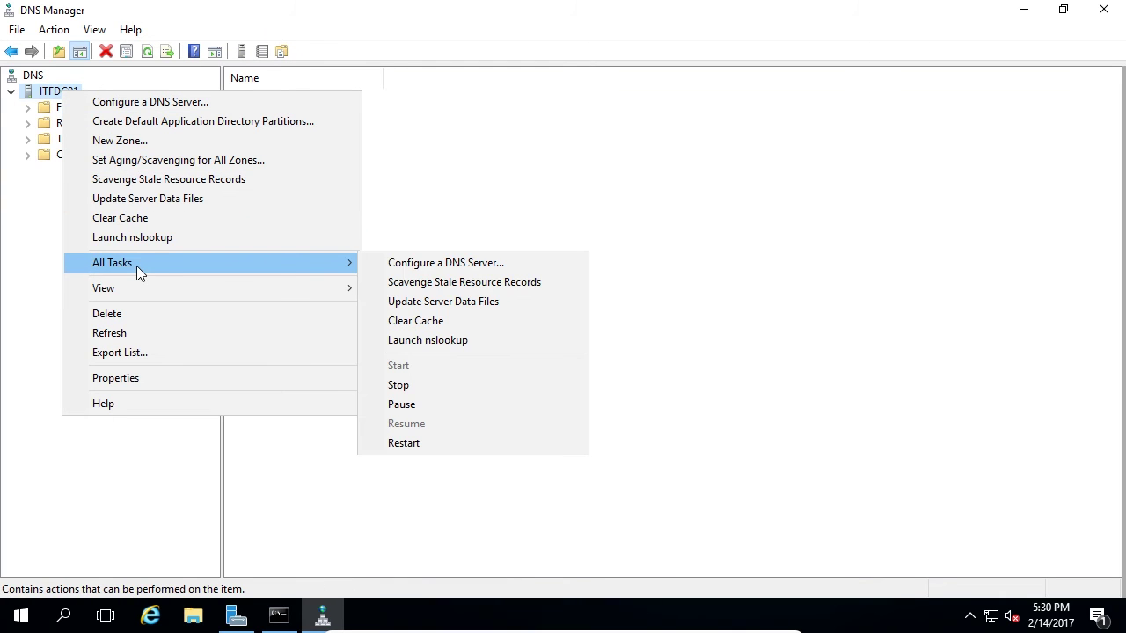
{"action": "left_click", "coordinate": [431, 384]}
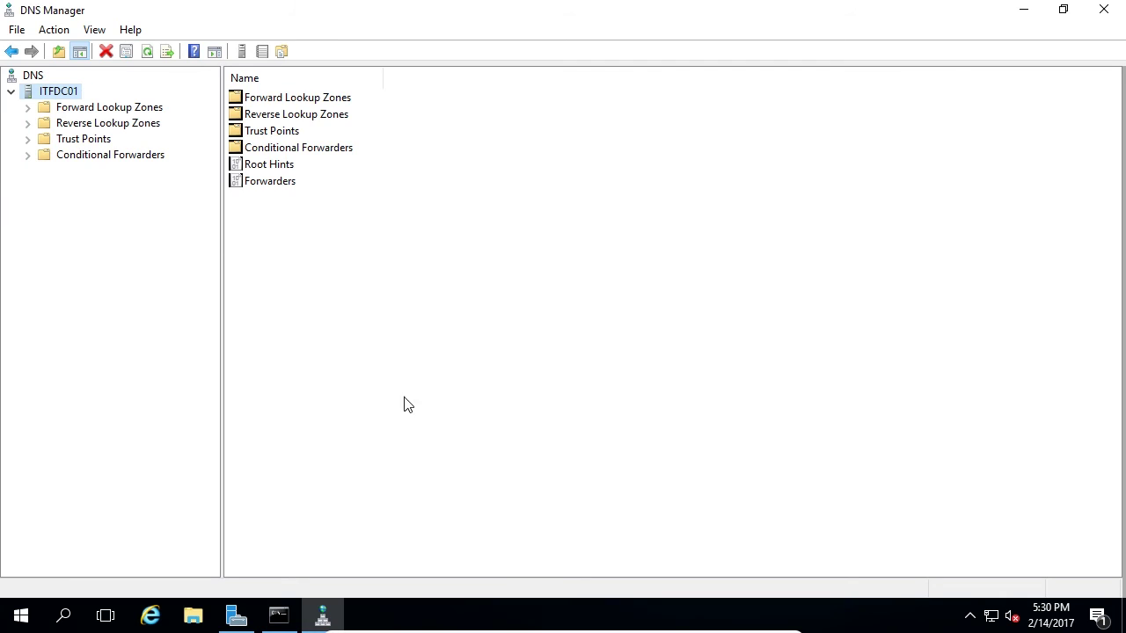
Repeat the itfws001 lookup and highlight the "No response from server" error
{"action": "left_click", "coordinate": [280, 620]}
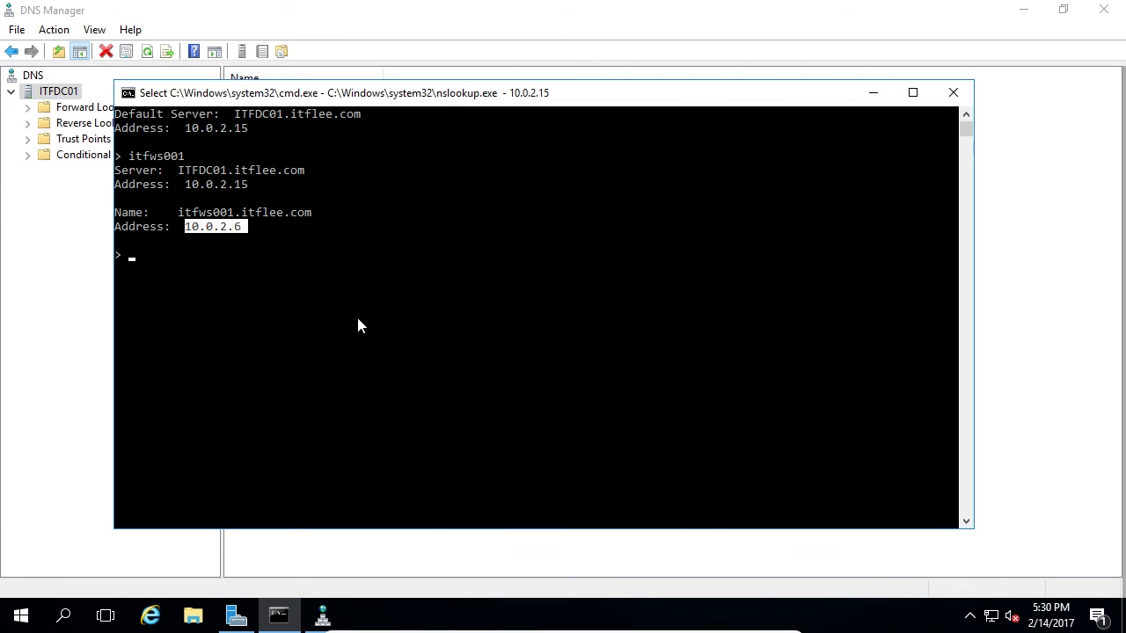
{"action": "type", "text": "itfws001"}
{"action": "key", "text": "Return"}
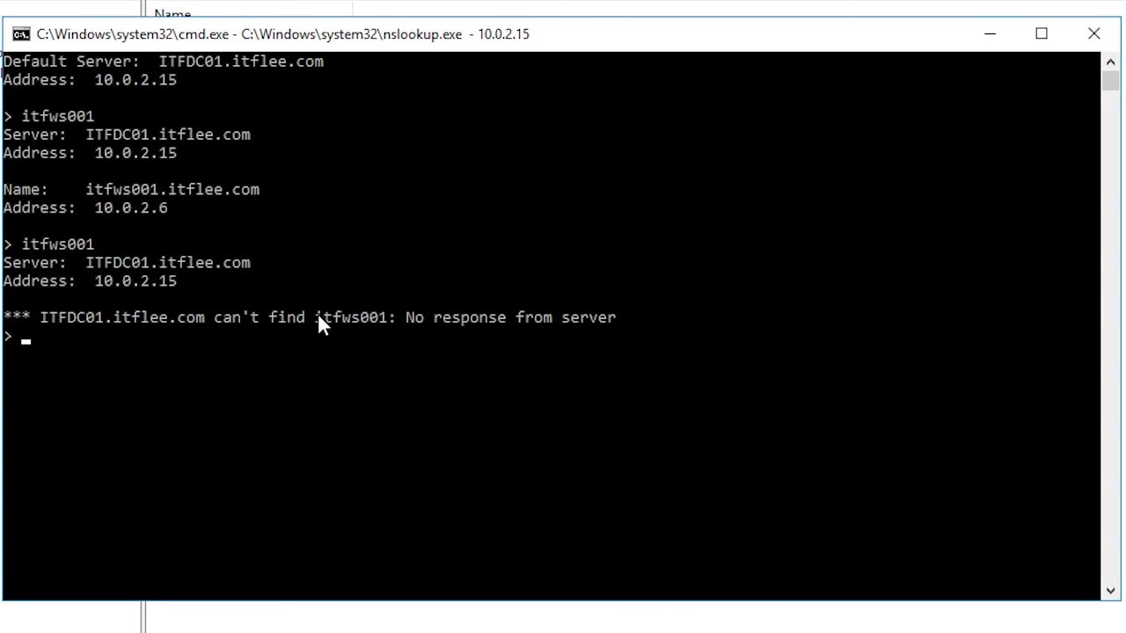
{"action": "left_click_drag", "start_coordinate": [618, 319], "coordinate": [407, 318]}
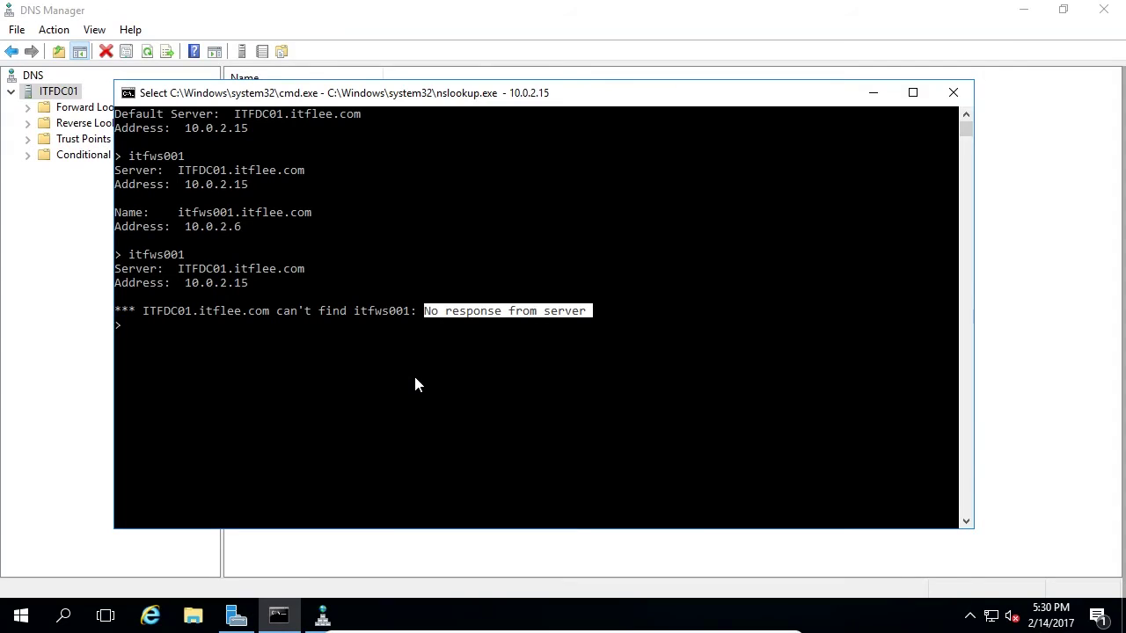
Start ITFDC01's DNS service again through All Tasks > Start
{"action": "right_click", "coordinate": [65, 98]}
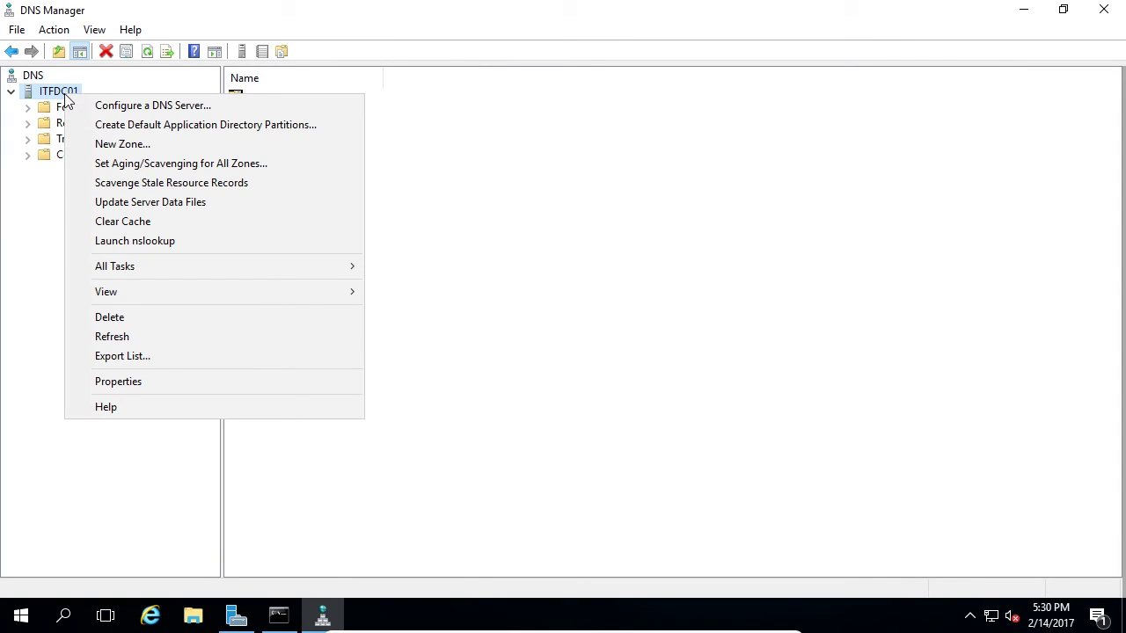
{"action": "mouse_move", "coordinate": [211, 265]}
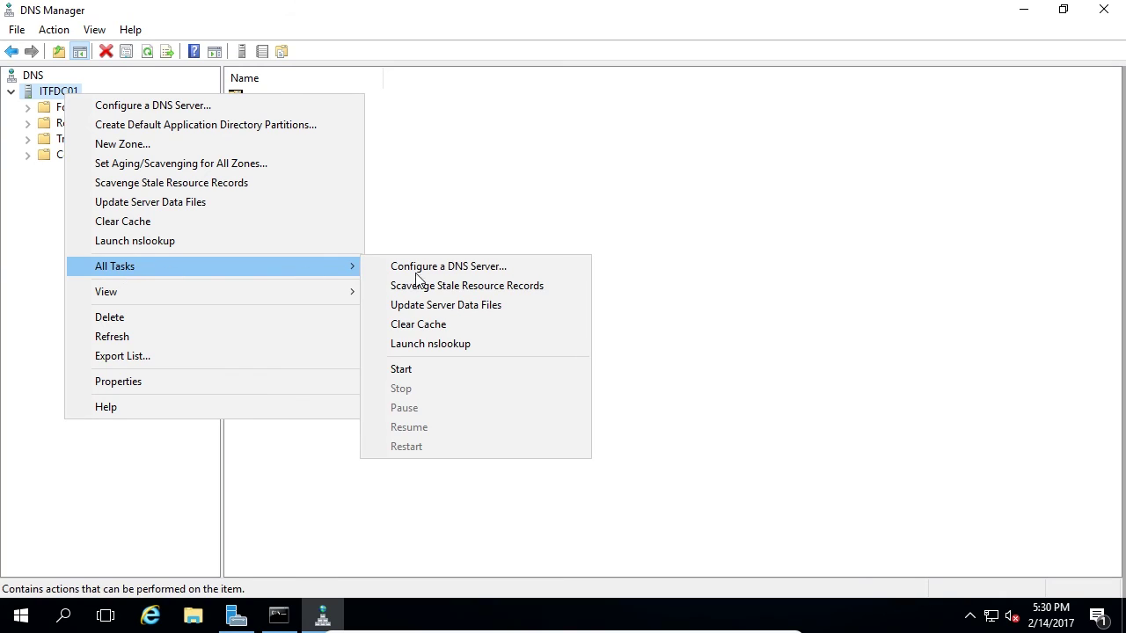
{"action": "left_click", "coordinate": [470, 370]}
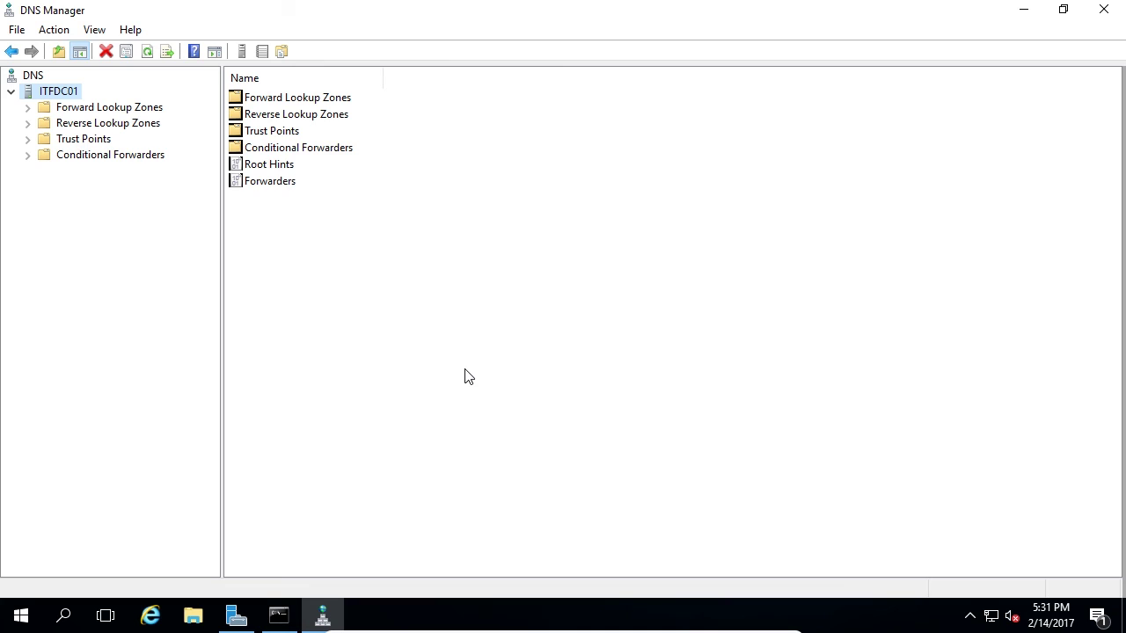
Browse Forward and Reverse Lookup Zones, Trust Points, and the empty Conditional Forwarders
{"action": "left_click", "coordinate": [128, 110]}
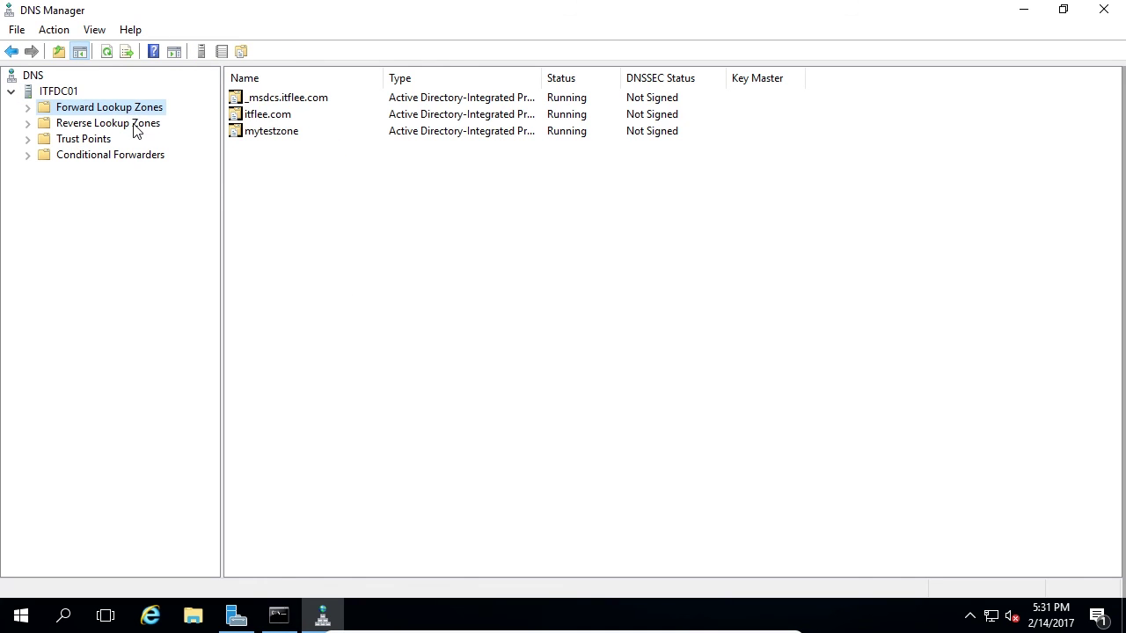
{"action": "left_click", "coordinate": [132, 128]}
{"action": "left_click", "coordinate": [88, 144]}
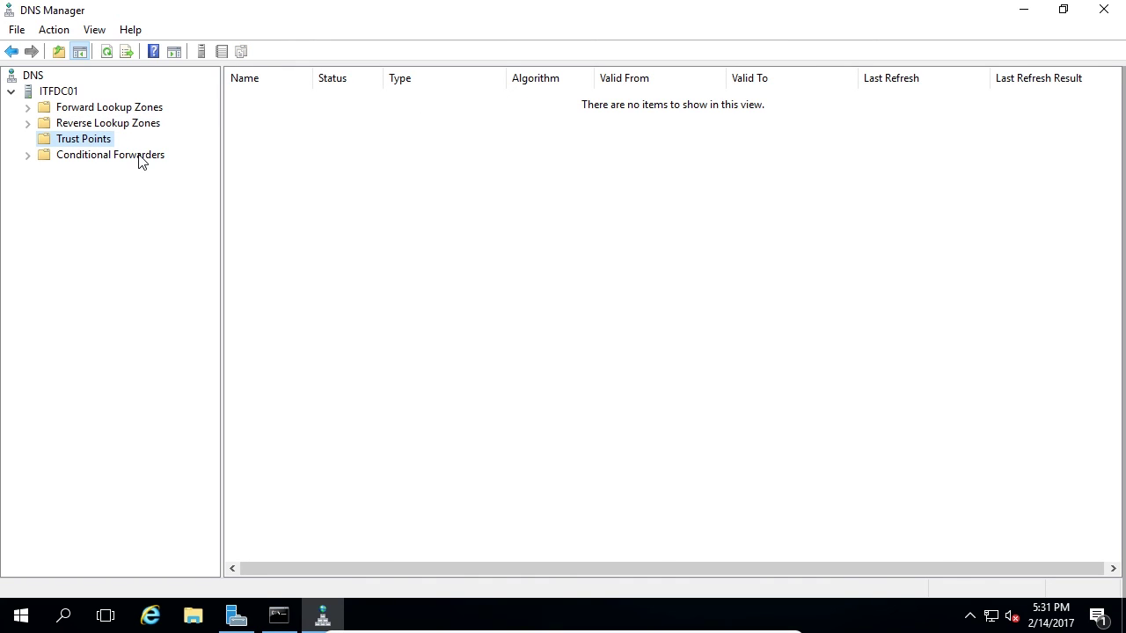
{"action": "left_click", "coordinate": [140, 159]}
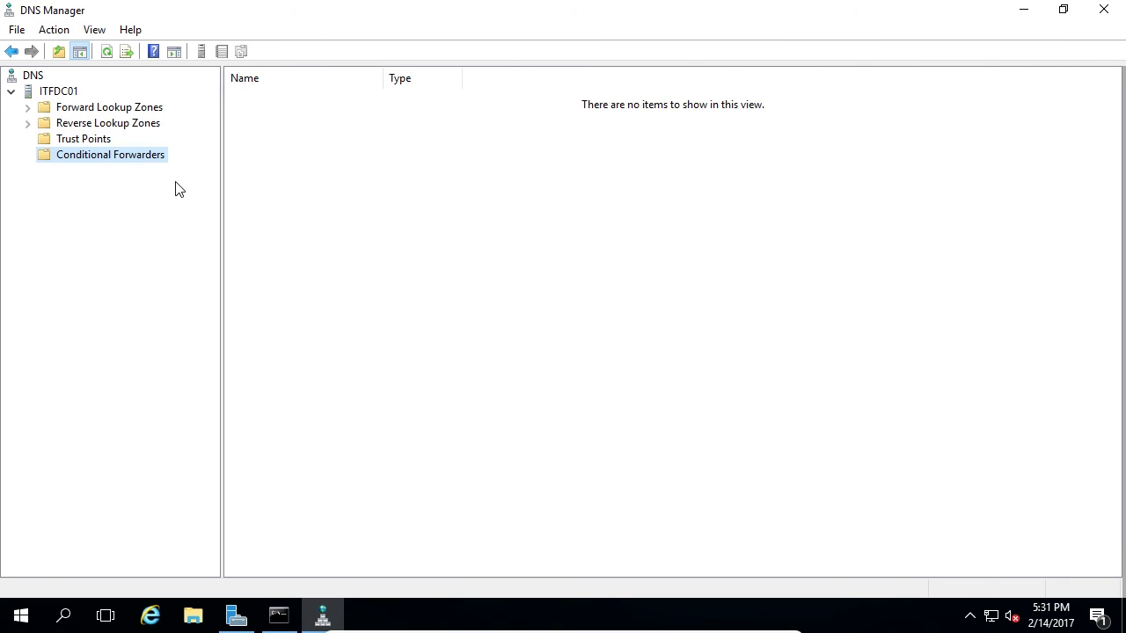